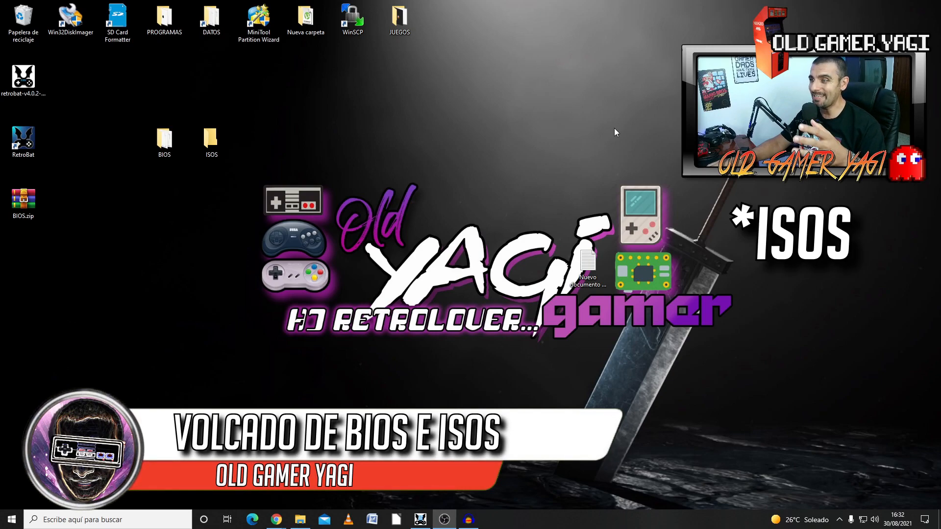
Step: Open the desktop BIOS folder, display its files as medium icons and widen the window
double_click(169, 139)
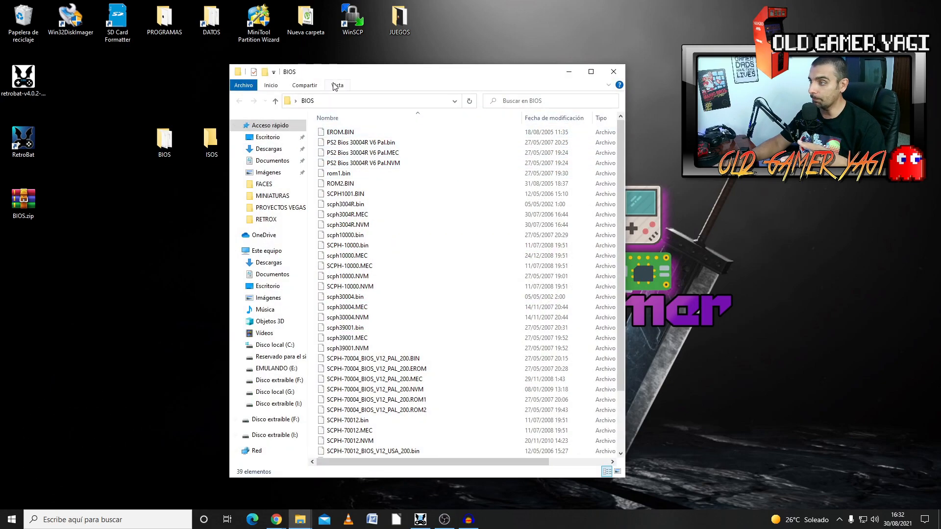
click(335, 86)
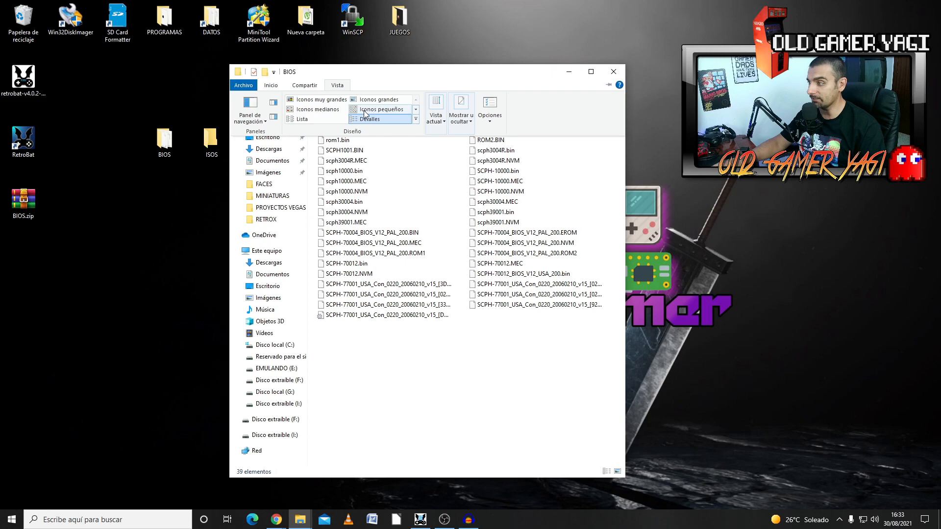
click(322, 110)
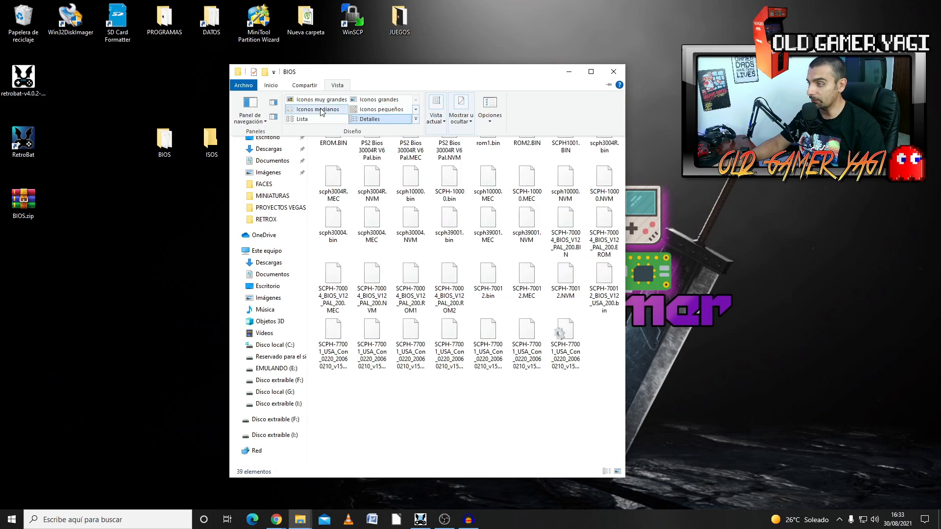
drag(626, 344, 822, 340)
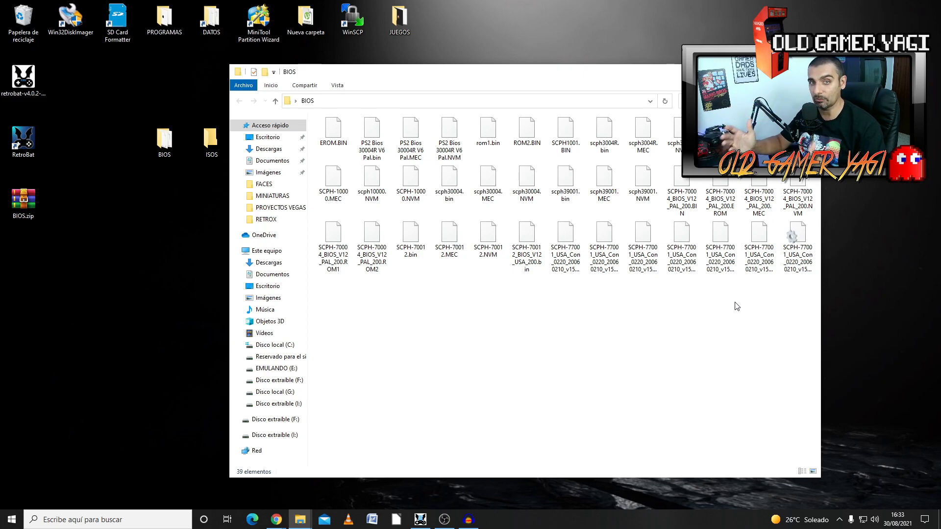
Step: Copy all files from the BIOS folder into RetroBat's bios folder on EMULANDO (E:) and close the source window
drag(807, 299, 316, 129)
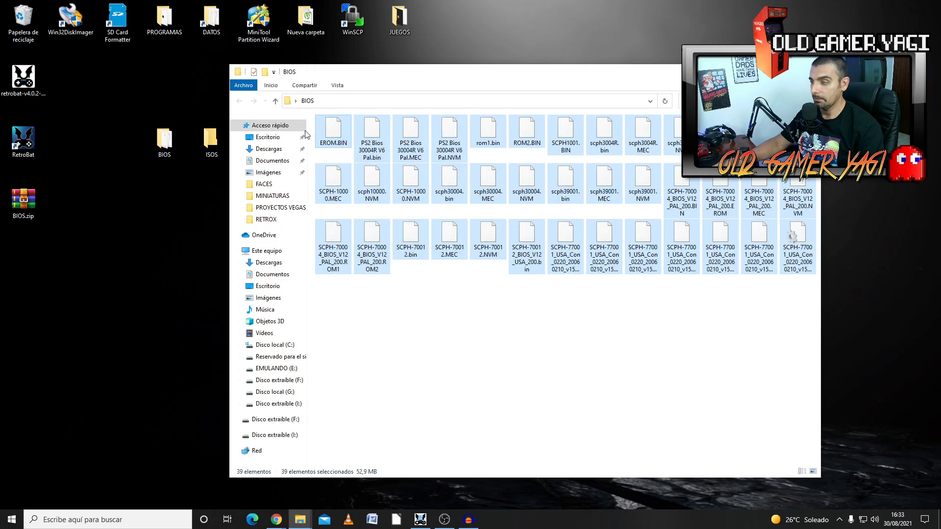
mouse_move(303, 524)
click(265, 481)
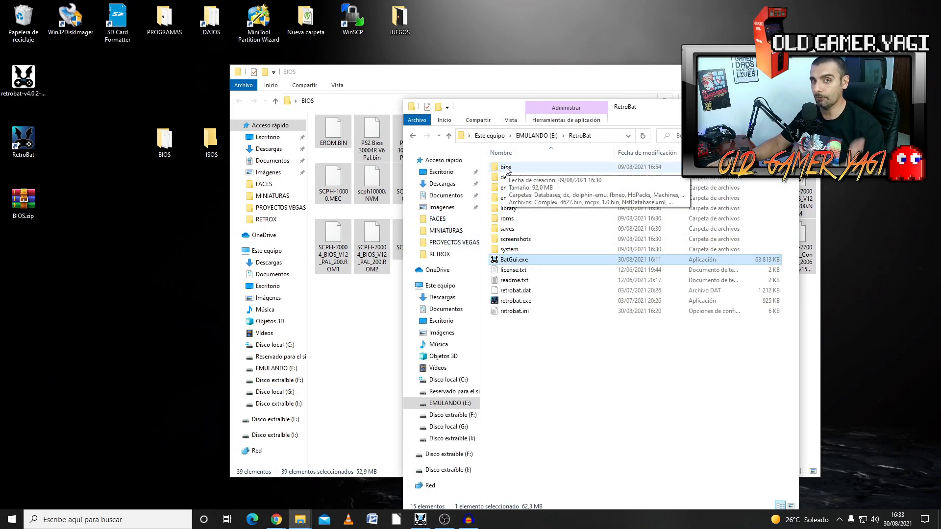
double_click(506, 167)
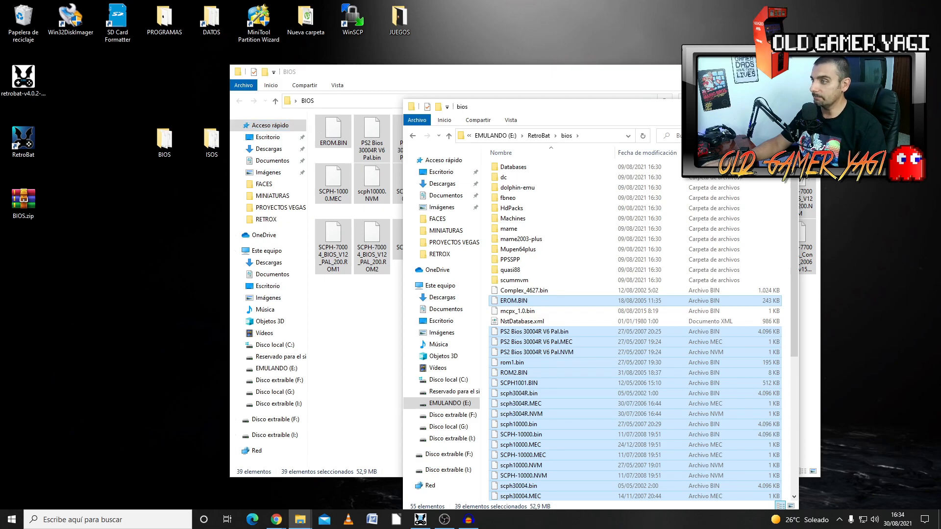
click(809, 72)
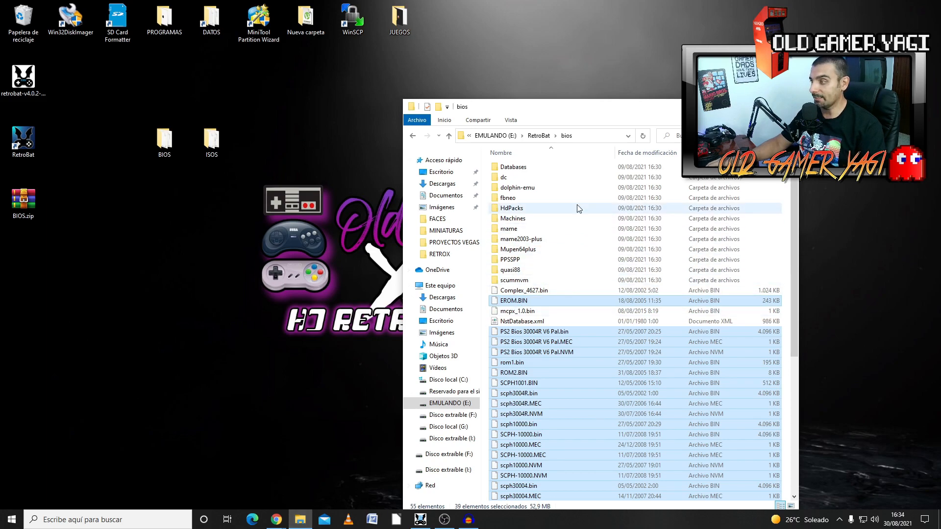
Step: Check the file extensions supported by the ps2 system in BatGui.exe from the RetroBat folder, and close it
click(536, 137)
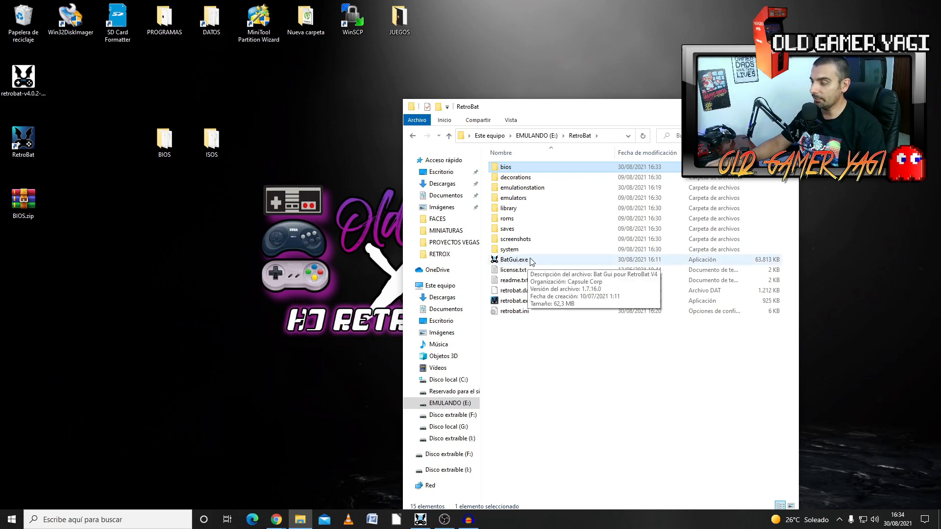
double_click(514, 259)
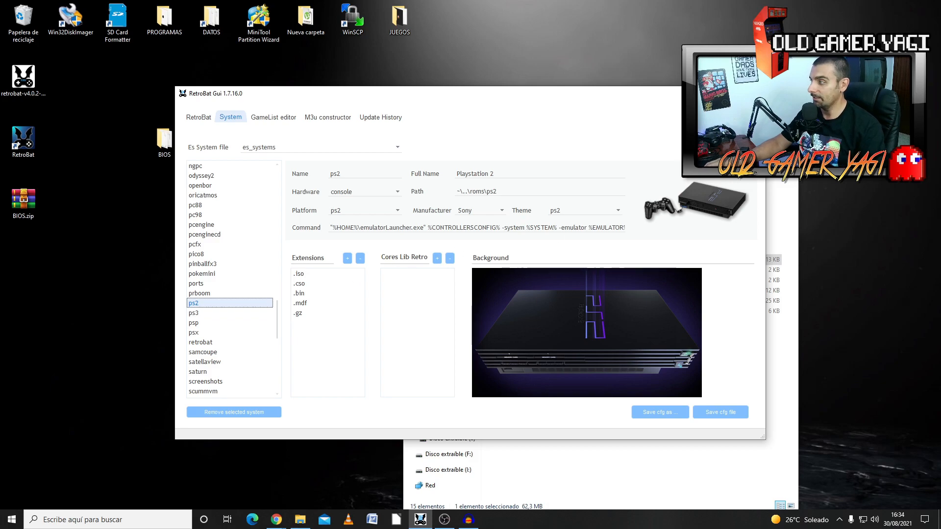
click(754, 93)
Step: Copy the Devil May Cry, Dirge of Cerberus and Gran Turismo 3 files from the desktop ISOS folder and close it
double_click(211, 142)
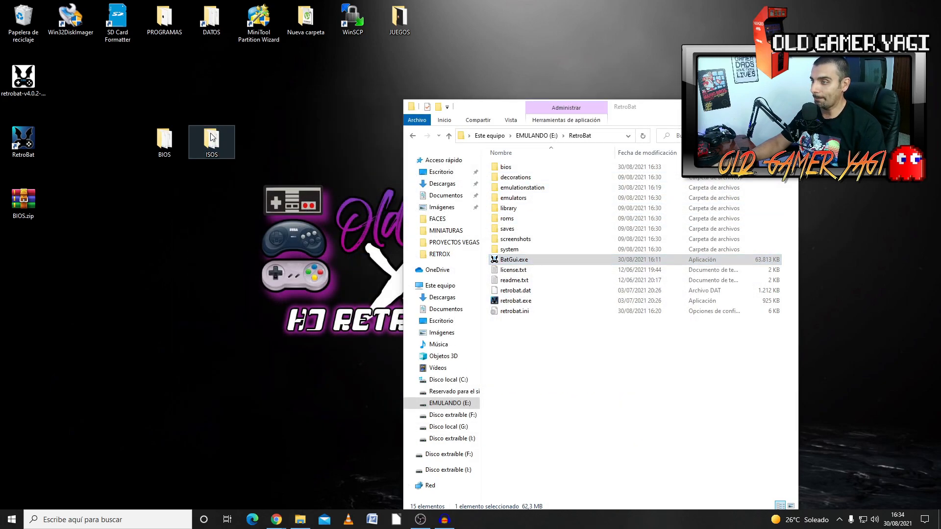
drag(441, 118, 570, 118)
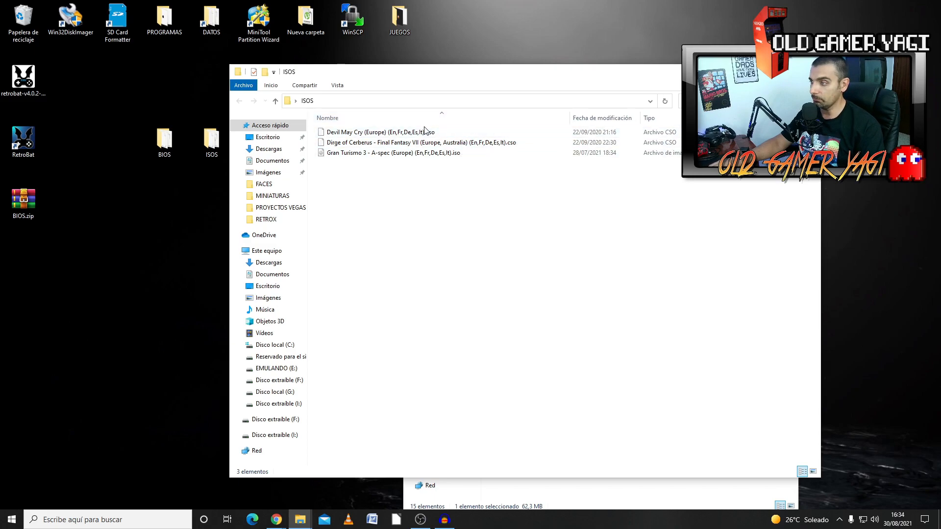
drag(470, 172, 364, 134)
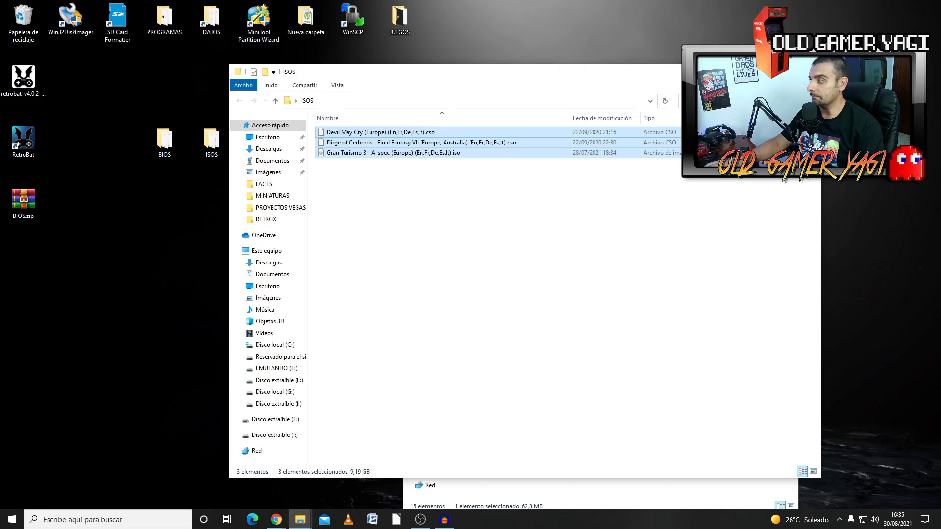
click(809, 72)
Step: Paste the copied game files into RetroBat's roms\ps2 folder
double_click(509, 219)
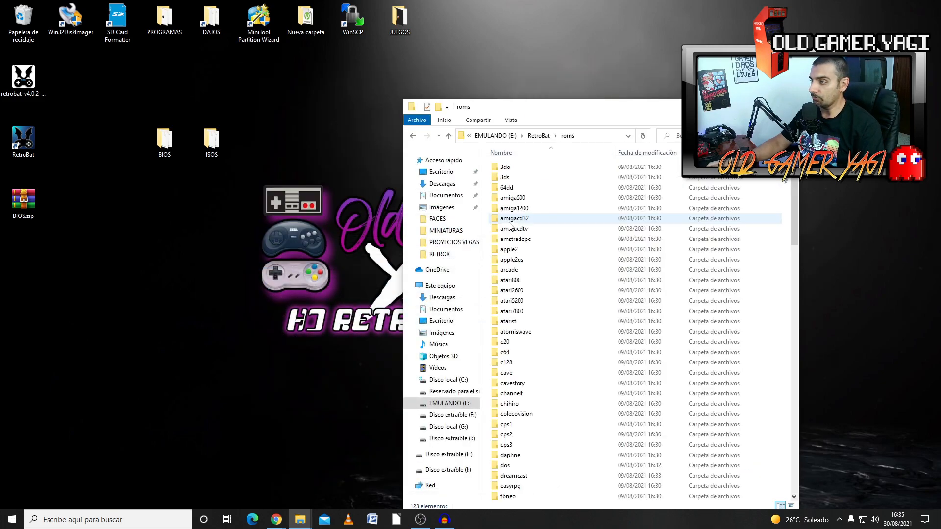
scroll(510, 227, down, 19)
scroll(564, 365, down, 4)
click(507, 313)
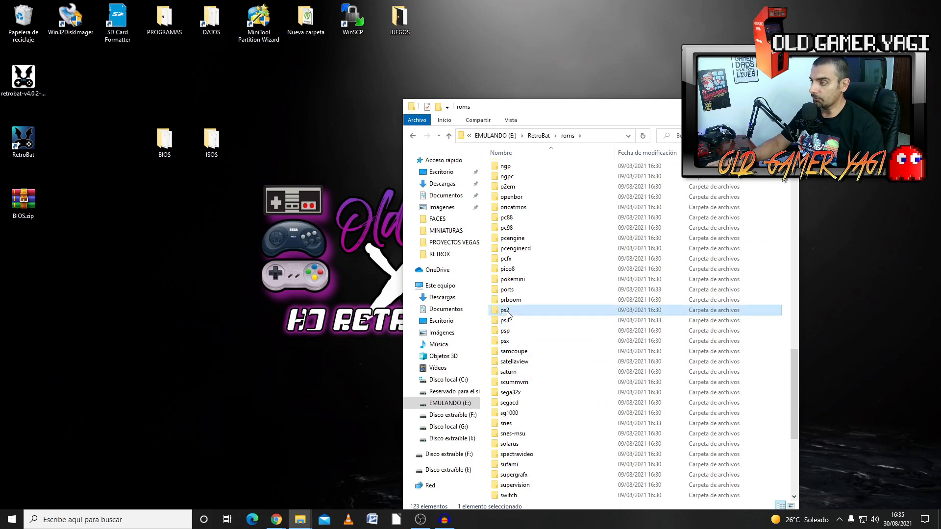
double_click(506, 312)
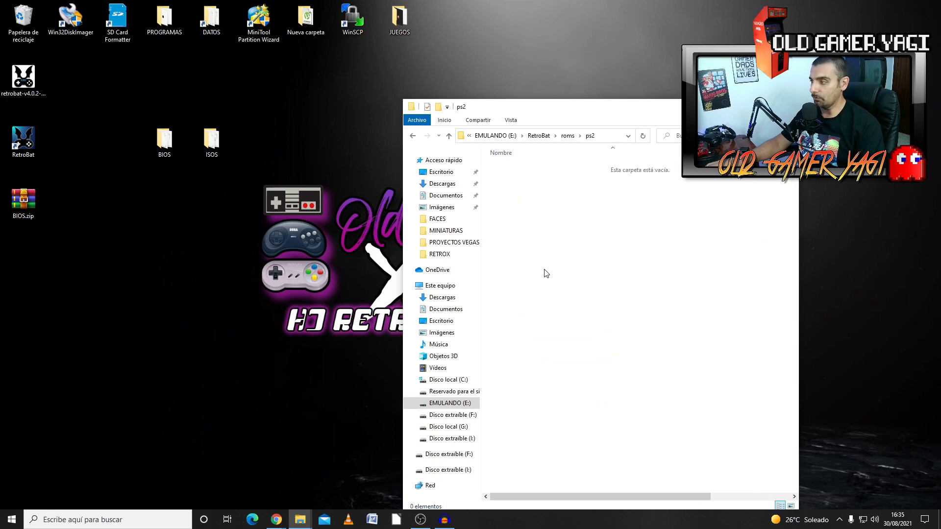
key(ctrl+v)
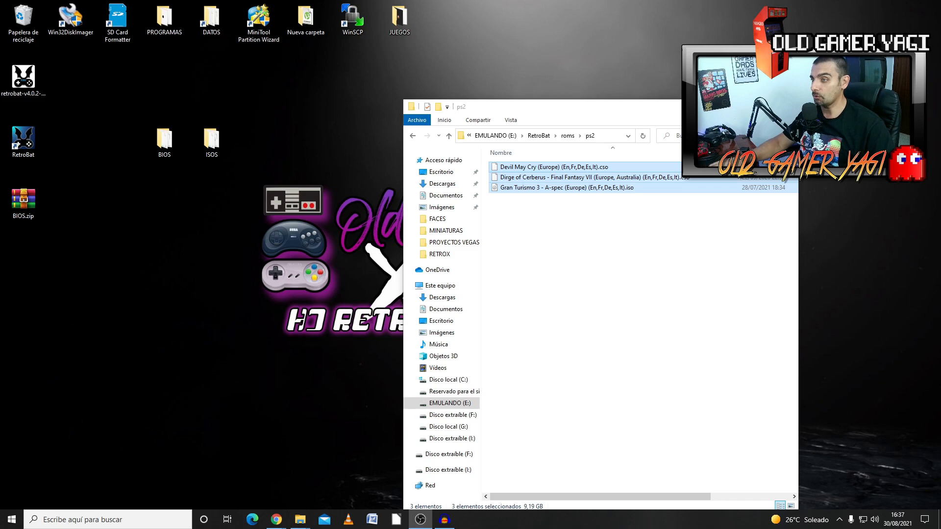
Step: Launch RetroBat and open the PlayStation 2 game list
double_click(28, 142)
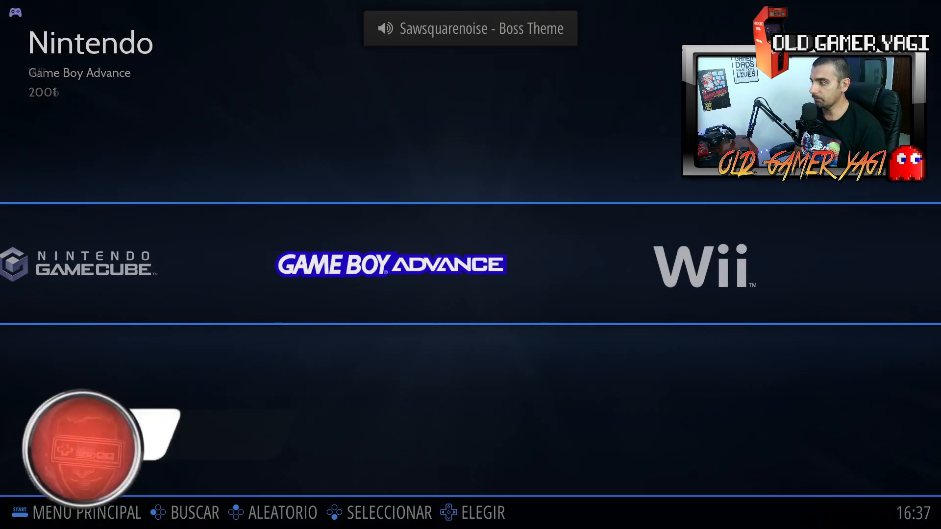
key(Right)
key(Right)
key(Right)
key(Right)
key(Right)
key(Right)
key(Right)
key(Left)
key(Return)
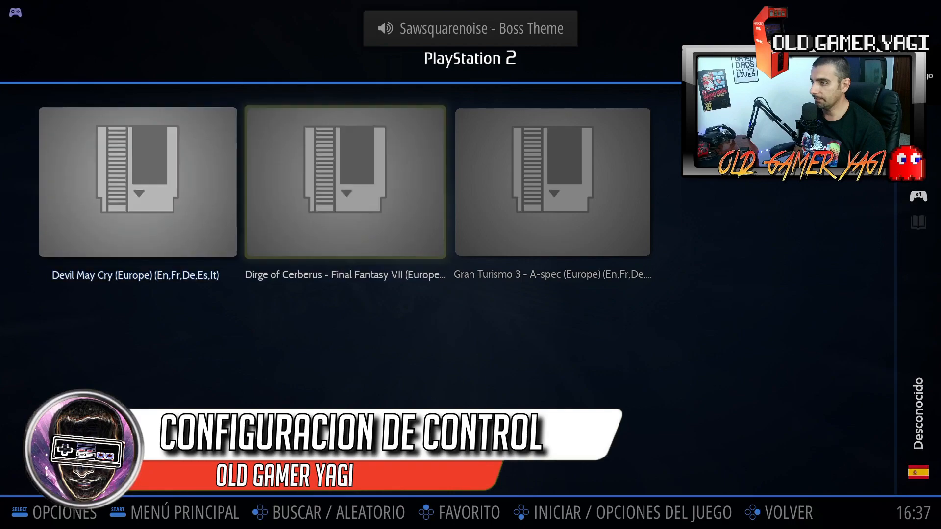
Step: Look through the games in the PlayStation 2 list, from Devil May Cry to Gran Turismo 3
key(Right)
key(Left)
key(Left)
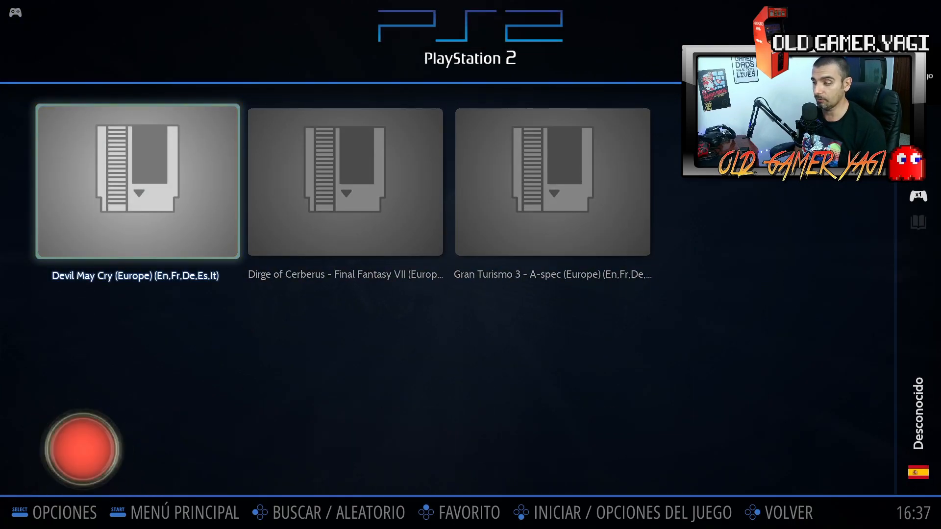
key(Right)
key(Right)
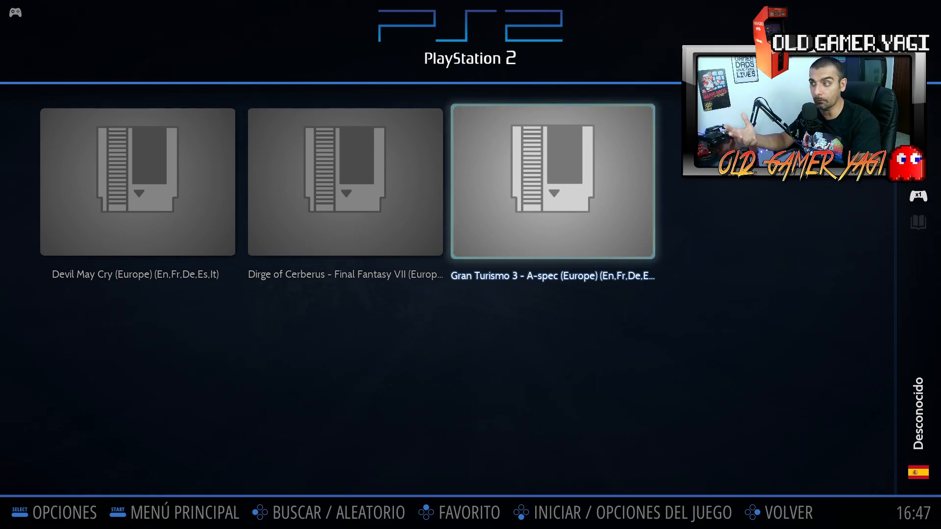
key(Left)
key(Right)
key(Left)
key(Left)
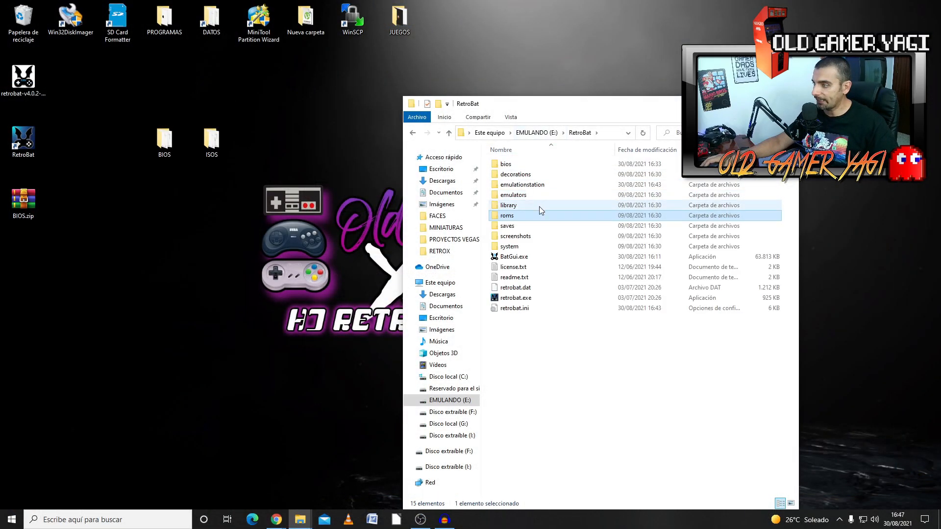
Step: Launch the PCSX2 emulator from RetroBat's emulators\pcsx2 folder
click(523, 195)
double_click(523, 196)
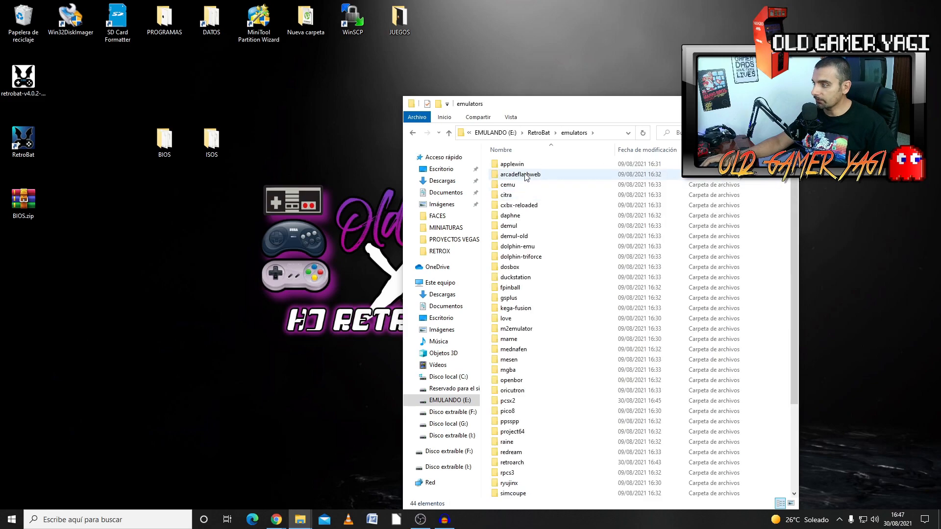
double_click(507, 401)
double_click(520, 299)
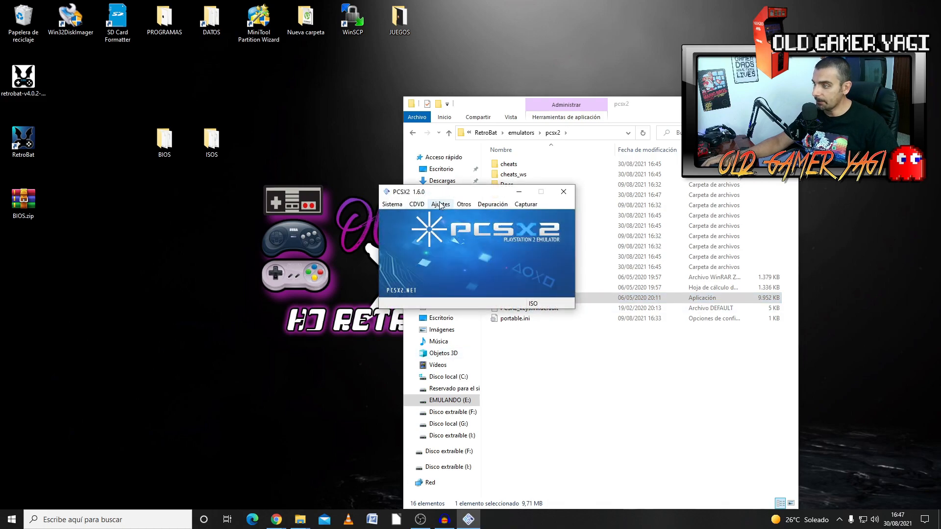
Step: Open the LilyPad controller plugin settings and delete all existing Pad 1 bindings
click(443, 206)
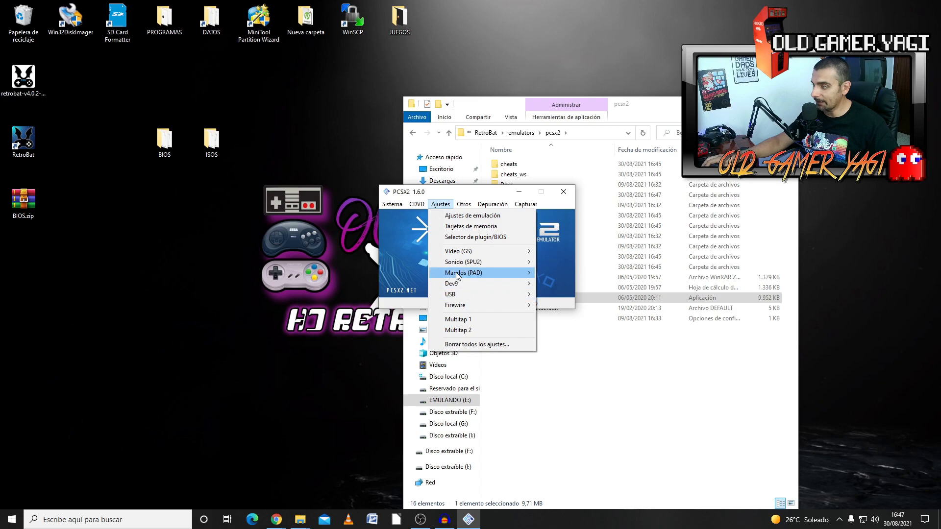
mouse_move(518, 275)
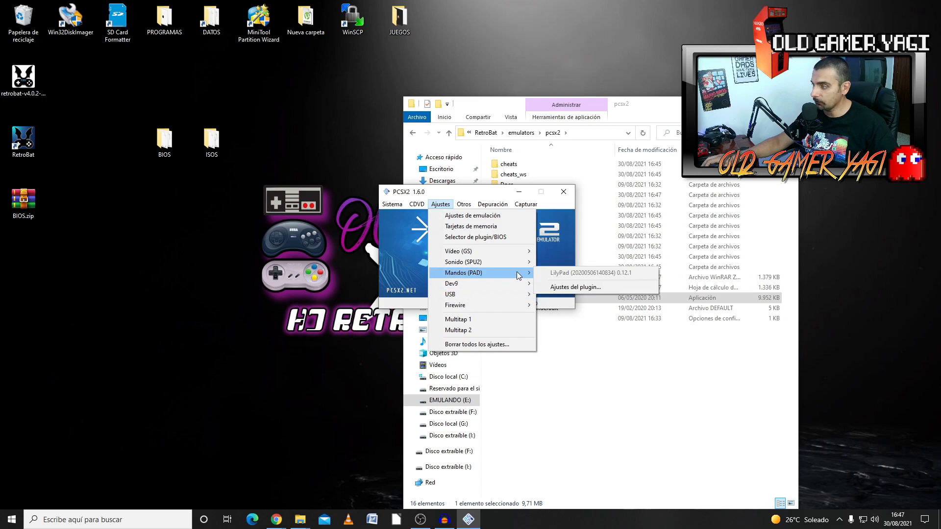
click(561, 290)
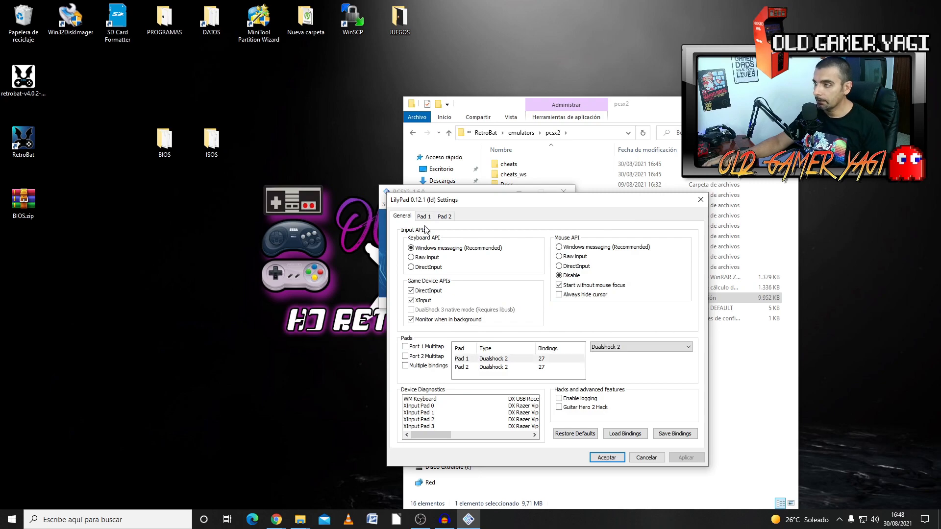
click(423, 217)
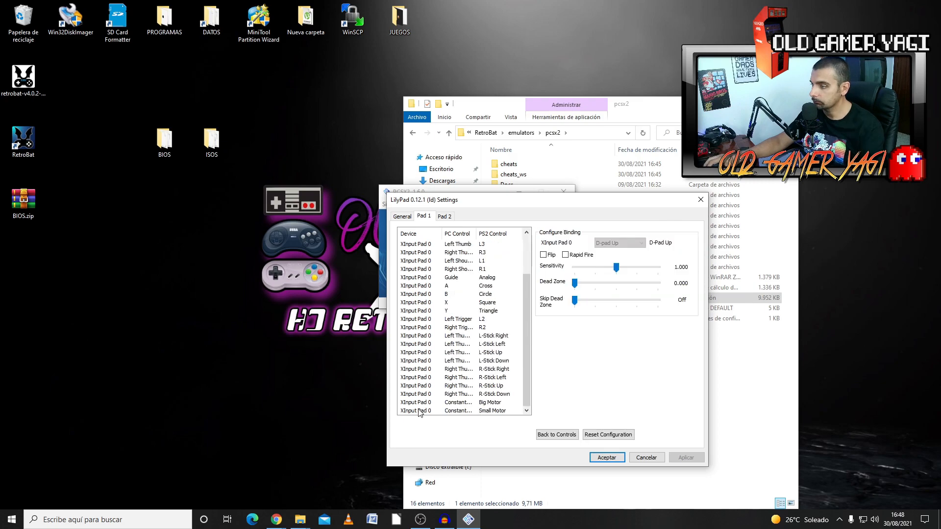
shift+click(421, 411)
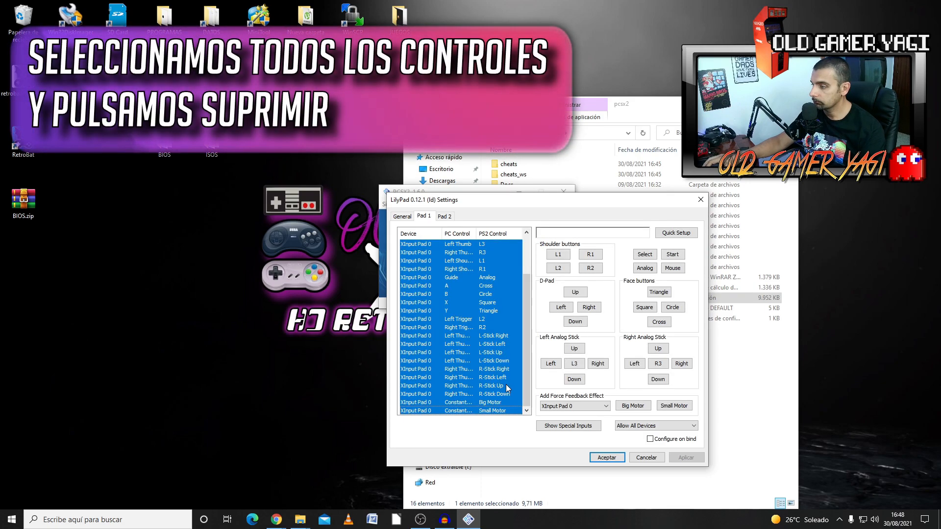
key(Delete)
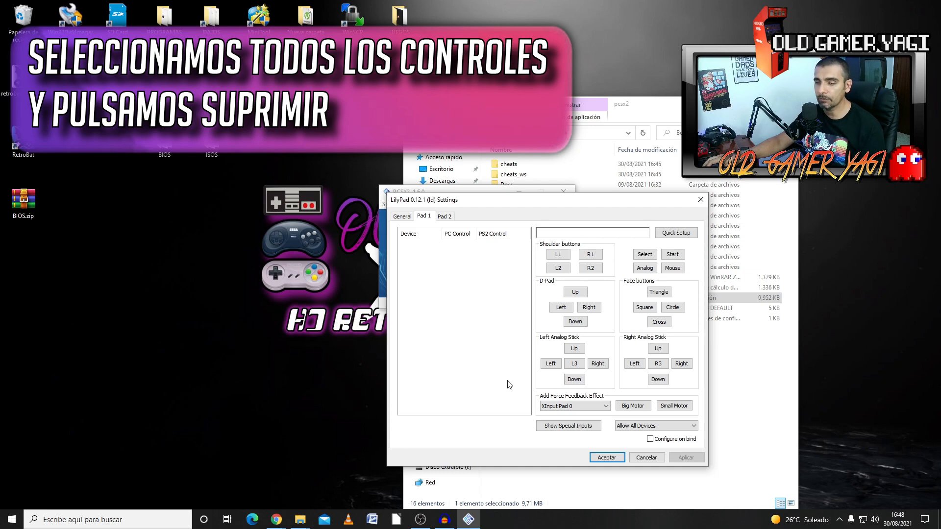
Step: Bind the wireless controller to the Pad 1 controls, assigning buttons 4 to 7 to L1, R1, L2 and R2, and review the binding list
click(676, 233)
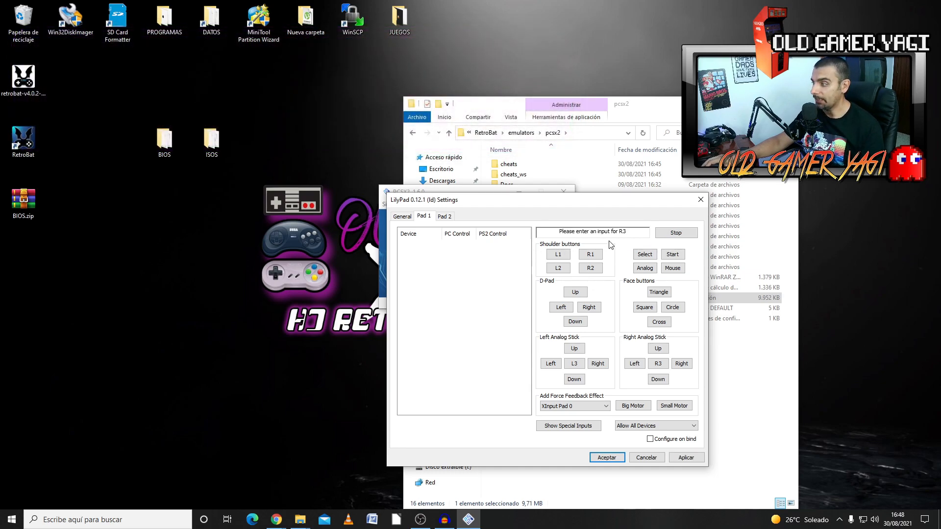
click(561, 257)
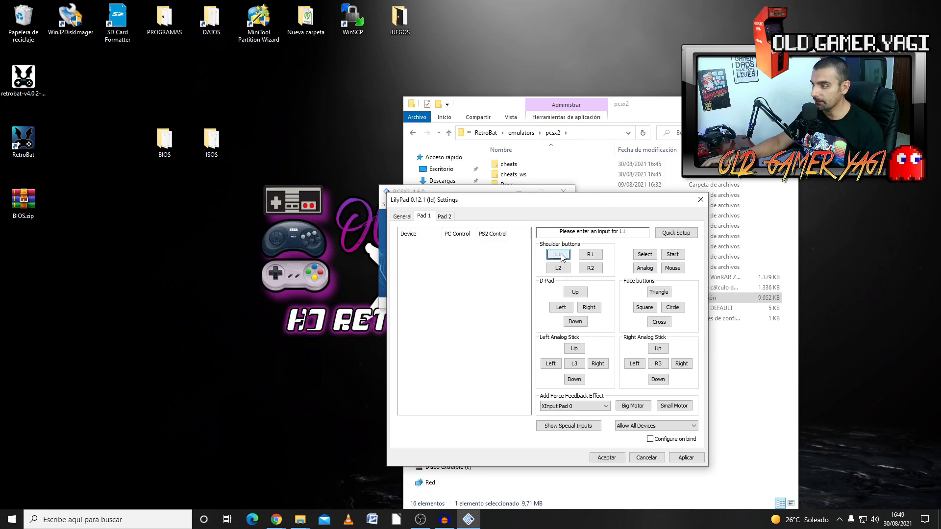
click(590, 255)
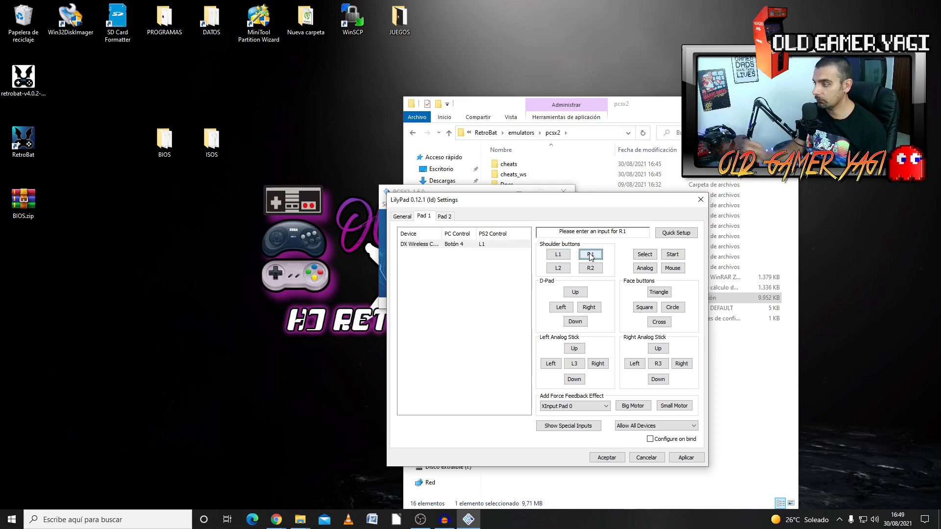
click(568, 269)
click(591, 269)
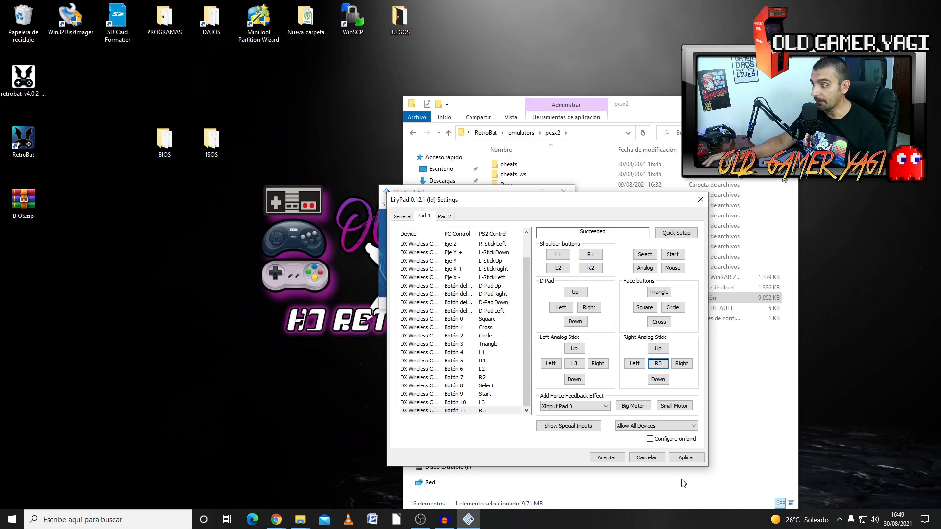
mouse_move(527, 337)
mouse_down()
mouse_move(526, 312)
mouse_move(526, 338)
mouse_up()
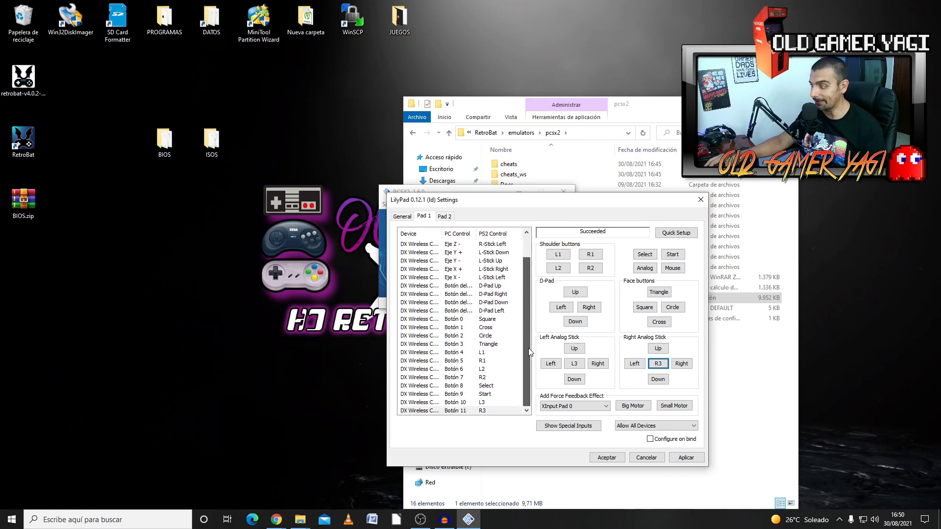
Step: Apply and save the LilyPad controller bindings, then close the PCSX2 emulator
click(692, 457)
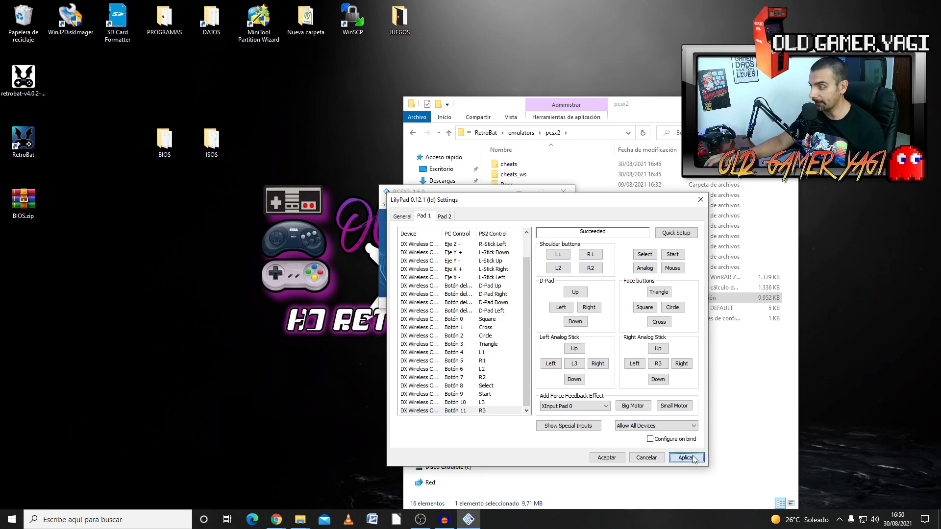
click(609, 457)
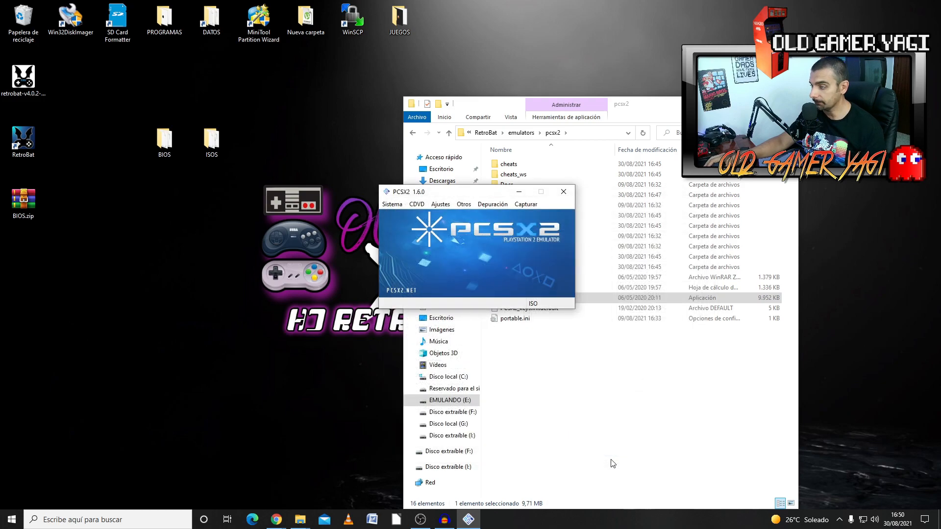
click(563, 191)
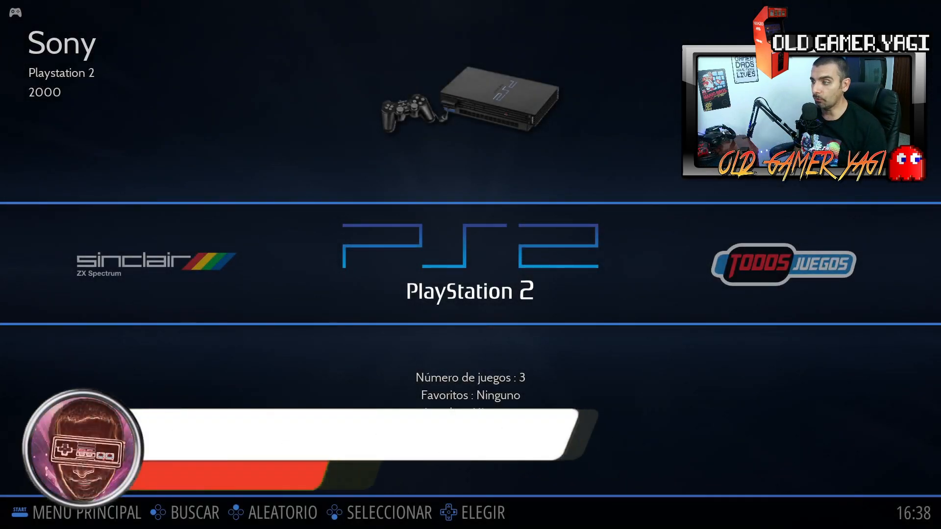
Step: In RetroBat, enter the PlayStation 2 game list and open the advanced system options from its list options
key(Return)
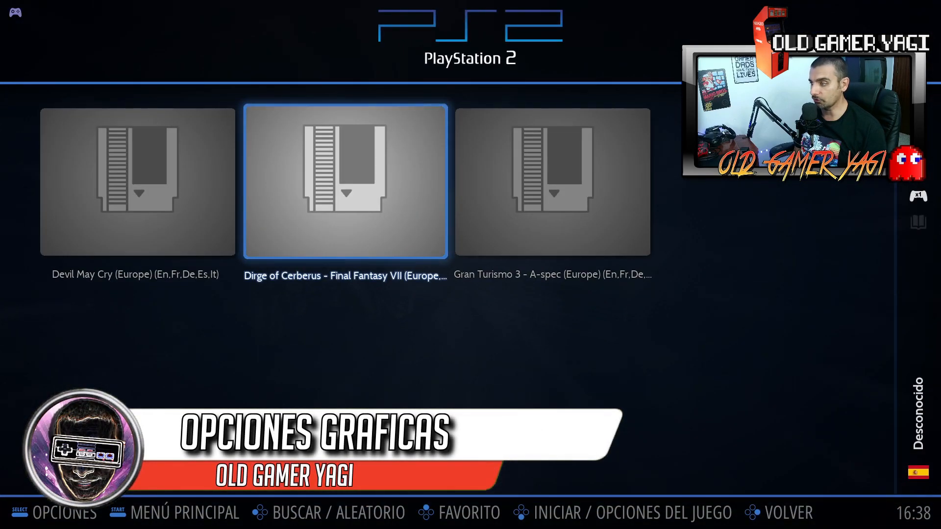
key(F2)
key(Up)
key(Up)
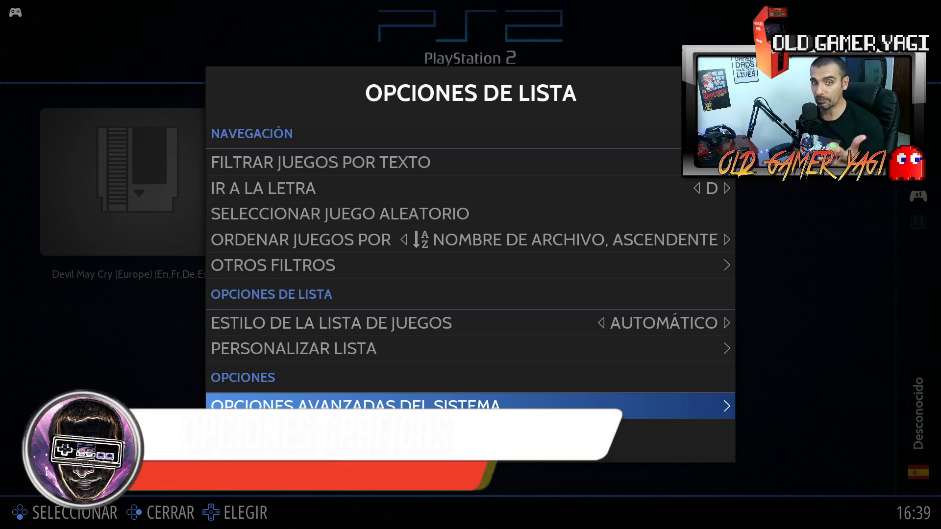
key(Return)
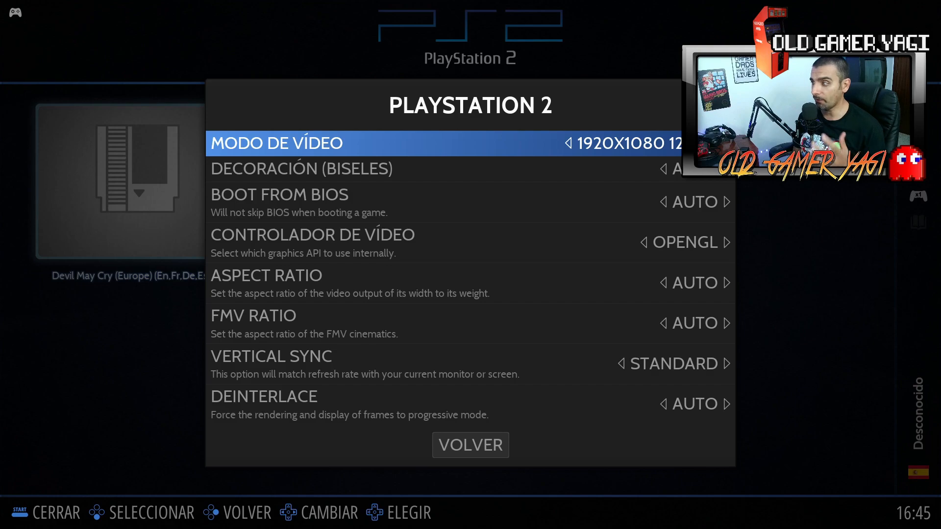
Step: Review the PlayStation 2 graphics options, including video driver, vertical sync, internal resolution, anti-aliasing and anisotropic filtering, and return to the list options
key(Down)
key(Down)
key(Down)
key(Down)
key(Down)
key(Down)
key(Down)
key(Down)
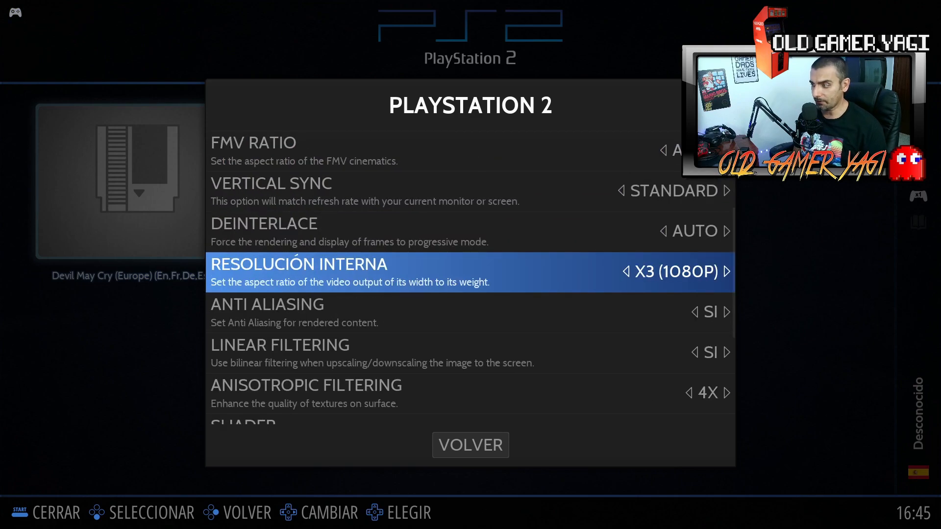
key(Down)
key(Down)
key(Down)
key(Down)
key(Down)
key(Up)
key(Up)
key(Up)
key(Up)
key(Up)
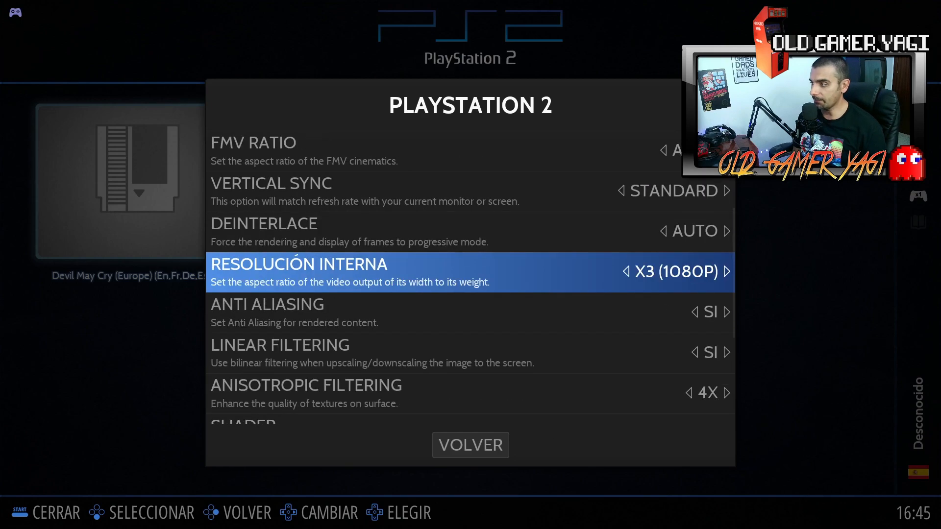
key(Up)
key(Up)
key(Up)
key(Up)
key(Up)
key(Up)
key(Up)
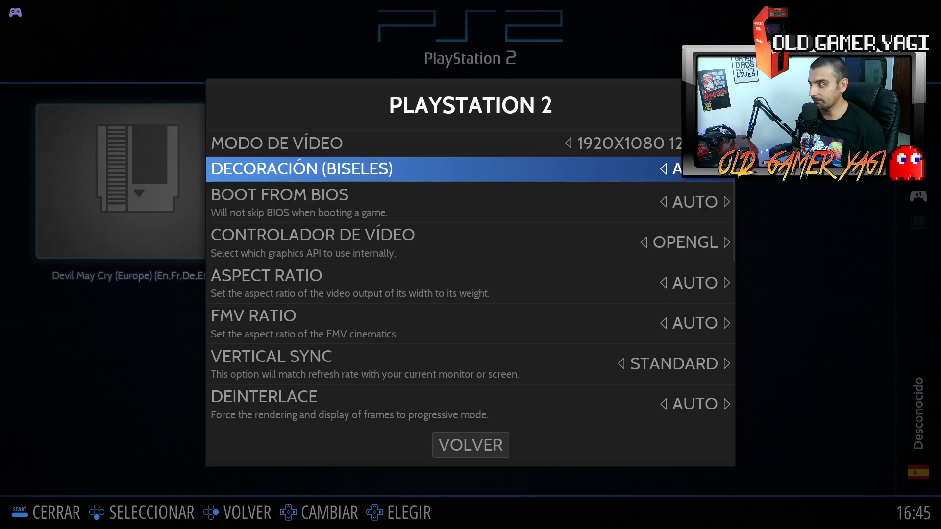
key(Up)
key(Escape)
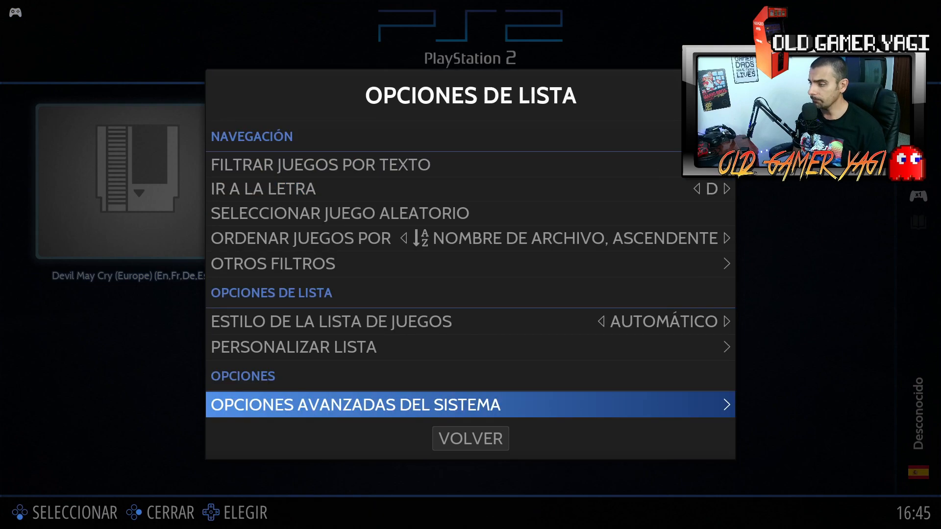
Step: Close the list options and select Gran Turismo 3 - A-spec in the PlayStation 2 game list
key(Down)
key(Return)
key(Right)
key(Right)
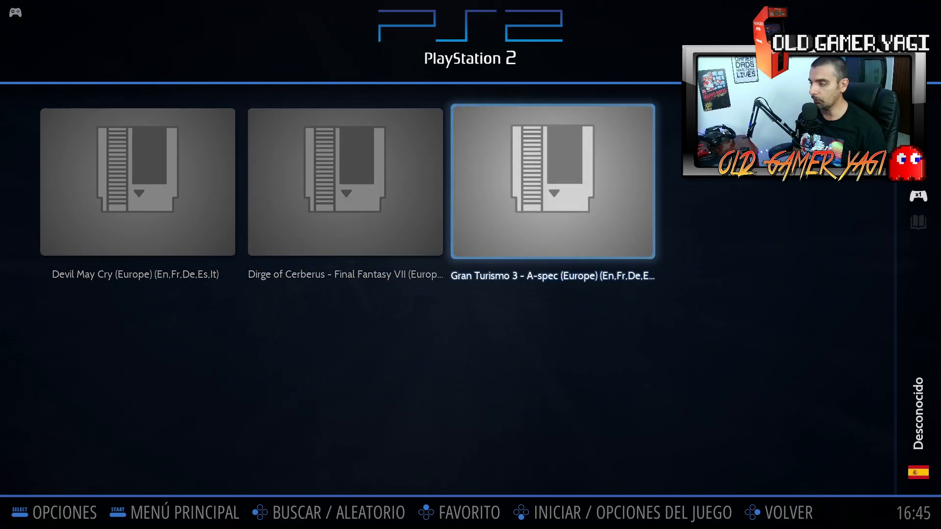